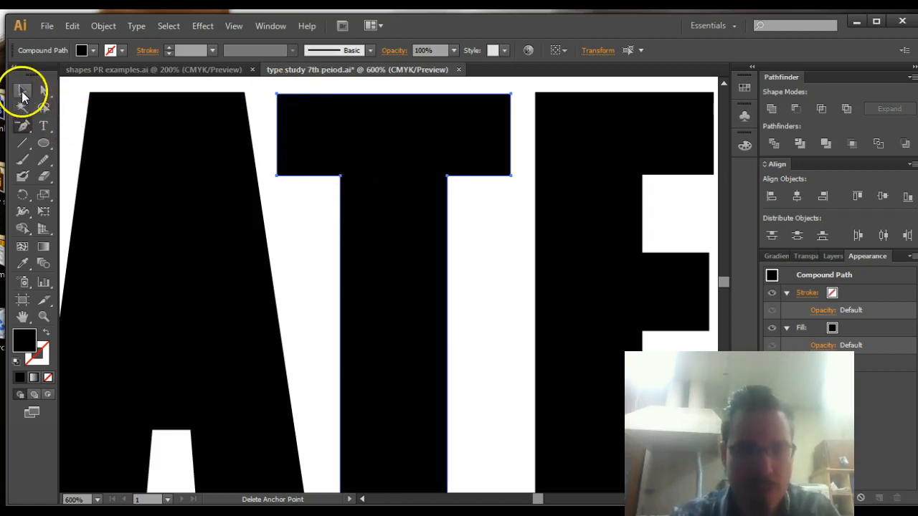
Add six anchor points along the T's top edge, three near its left end and three near its right end.
{"action": "scroll", "coordinate": [265, 283], "scroll_direction": "up", "scroll_amount": 1}
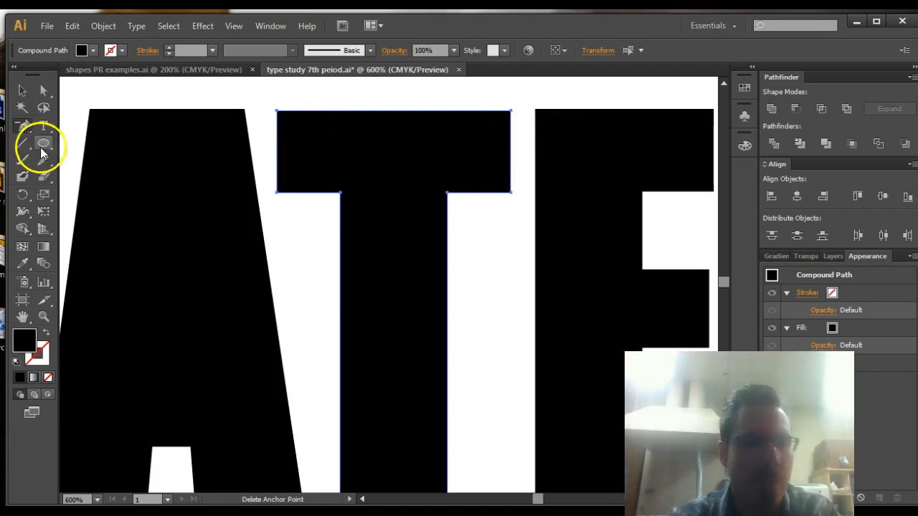
{"action": "left_click", "coordinate": [26, 127]}
{"action": "left_click_drag", "start_coordinate": [27, 129], "coordinate": [72, 144]}
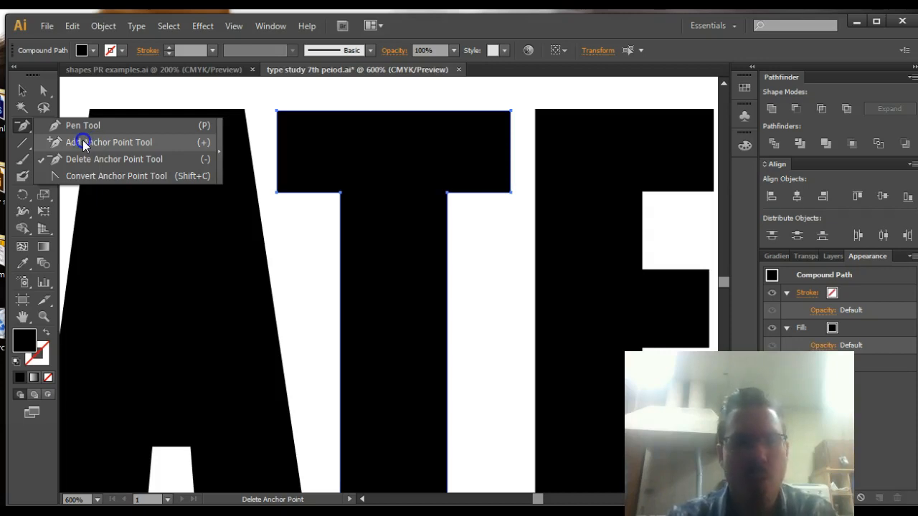
{"action": "left_click", "coordinate": [81, 146]}
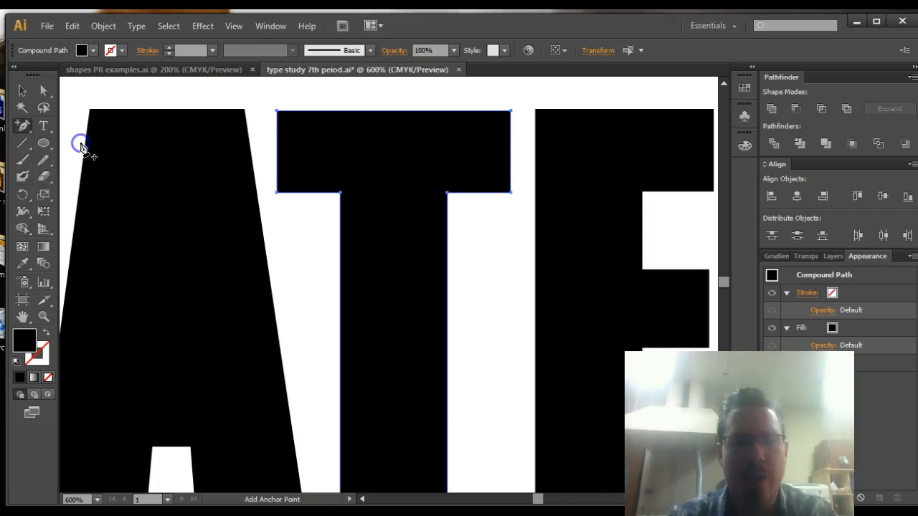
{"action": "left_click", "coordinate": [310, 112]}
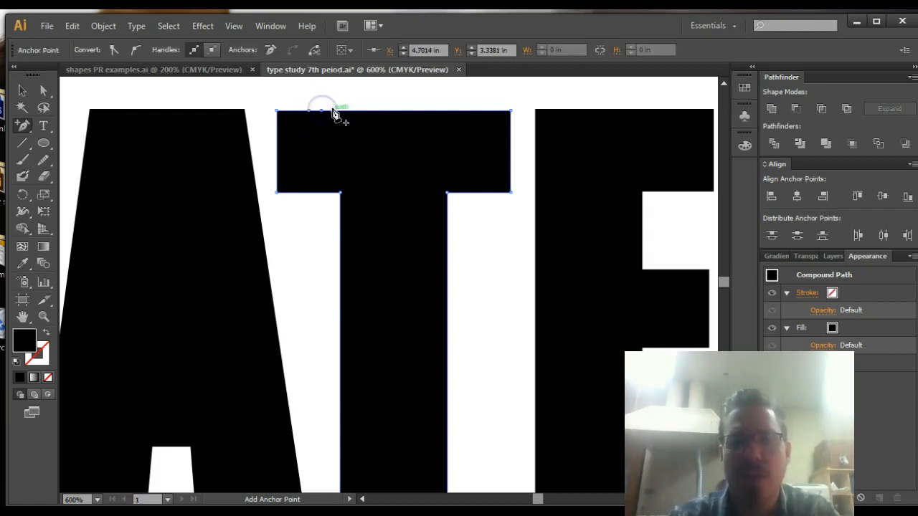
{"action": "left_click", "coordinate": [437, 112]}
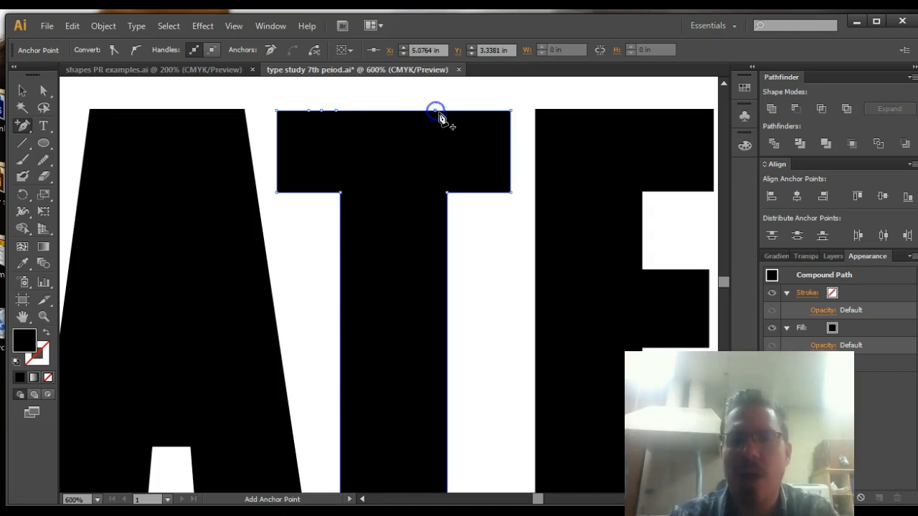
{"action": "left_click", "coordinate": [461, 112]}
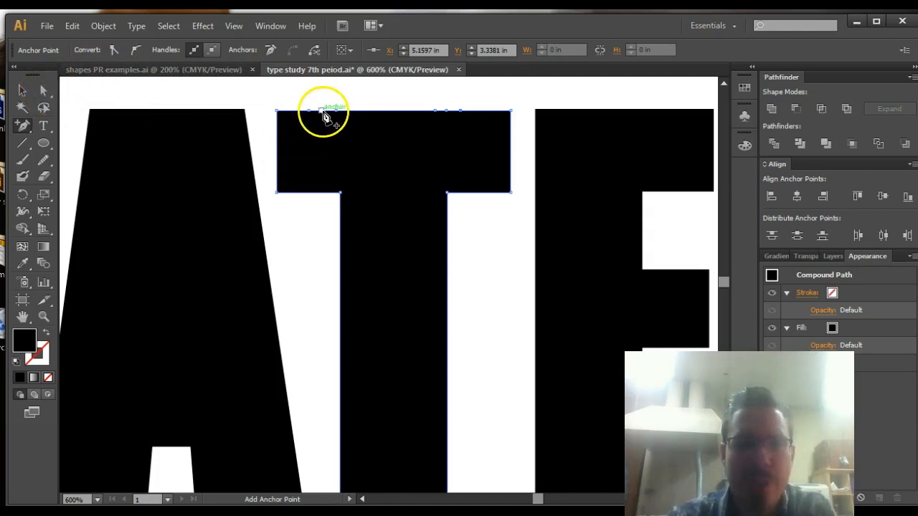
Pull the middle anchor point of each group on the T's top edge upward to form two tall spikes.
{"action": "left_click", "coordinate": [43, 89]}
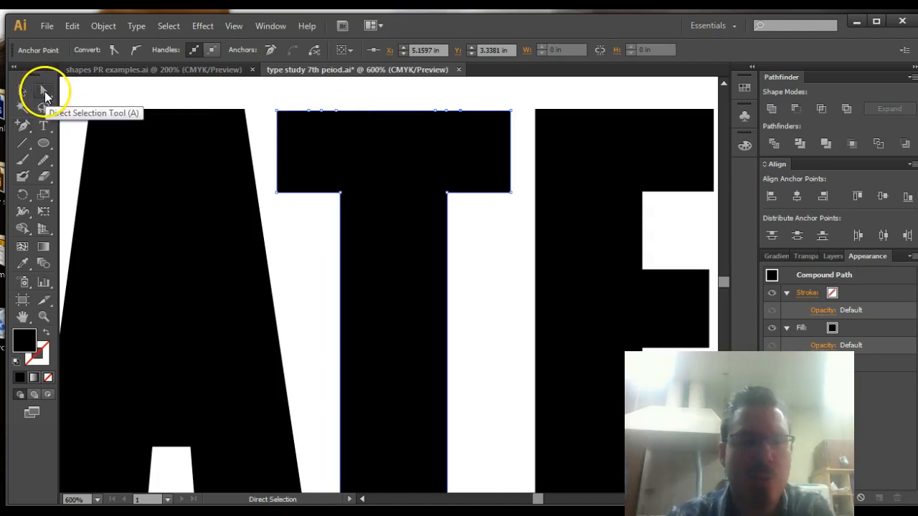
{"action": "mouse_move", "coordinate": [321, 112]}
{"action": "left_mouse_down"}
{"action": "mouse_move", "coordinate": [322, 90]}
{"action": "mouse_move", "coordinate": [323, 122]}
{"action": "left_mouse_up"}
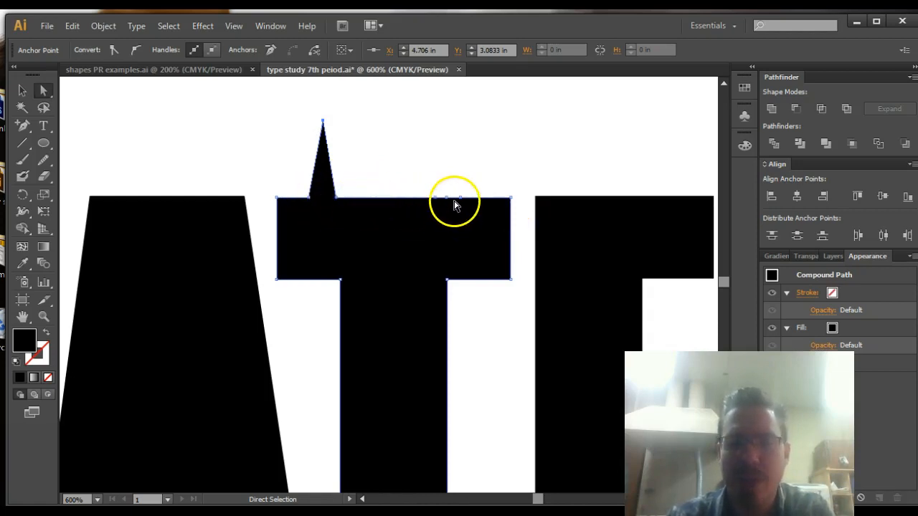
{"action": "left_click_drag", "start_coordinate": [448, 199], "coordinate": [446, 127]}
{"action": "left_click", "coordinate": [393, 220]}
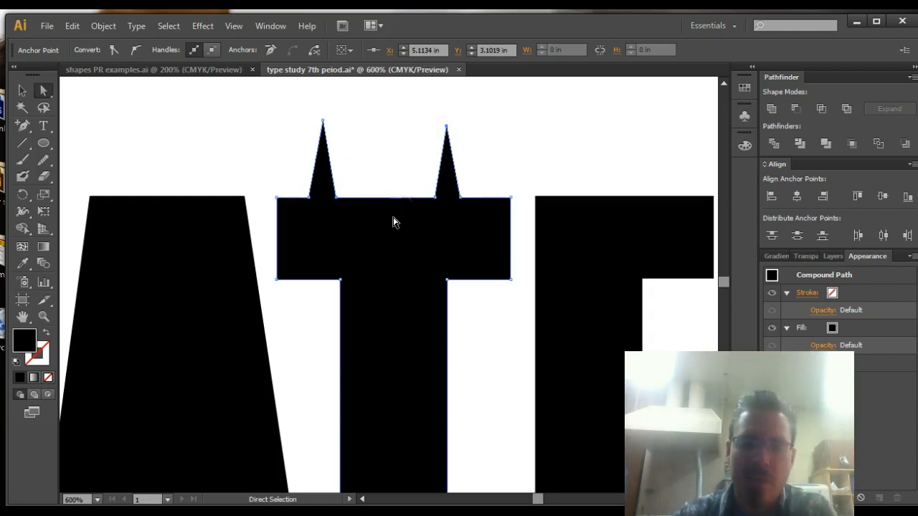
Convert the tip of the T's left spike to a smooth point and bend its handles downward into a curved horn.
{"action": "left_click", "coordinate": [323, 120]}
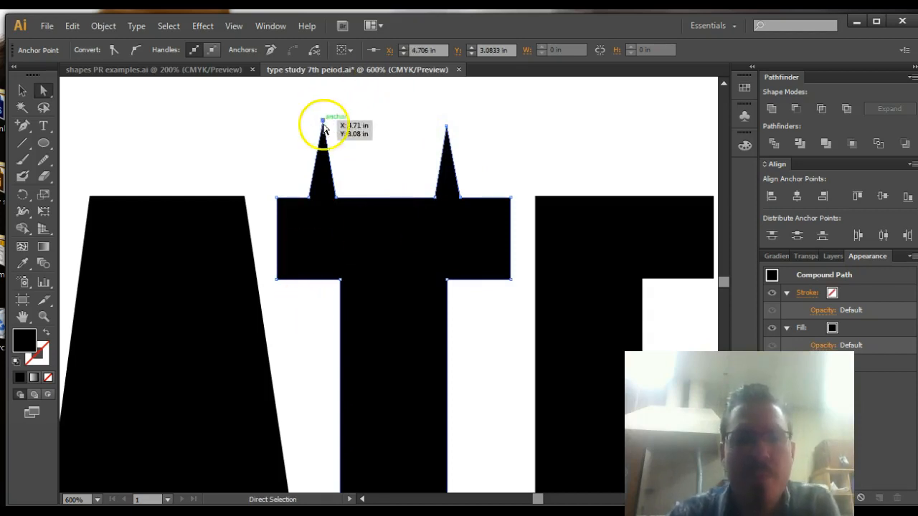
{"action": "left_click", "coordinate": [133, 50]}
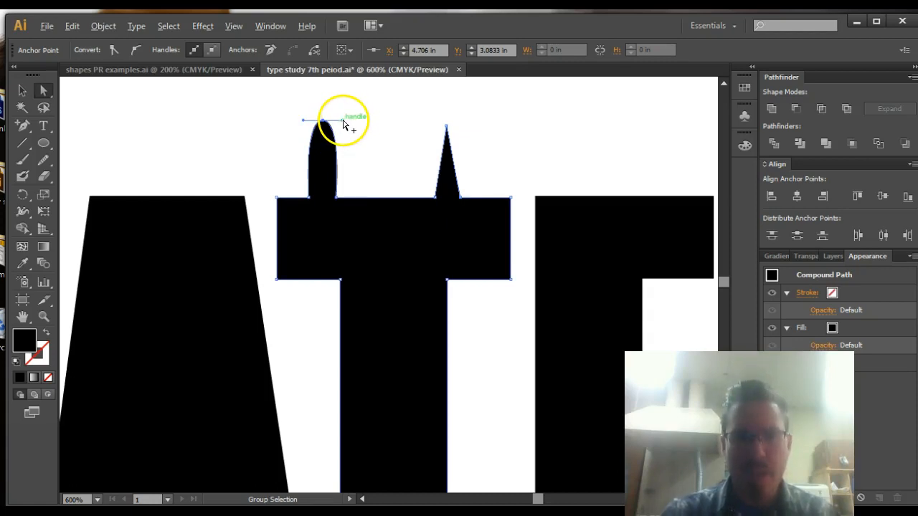
{"action": "left_click_drag", "start_coordinate": [344, 125], "coordinate": [340, 144]}
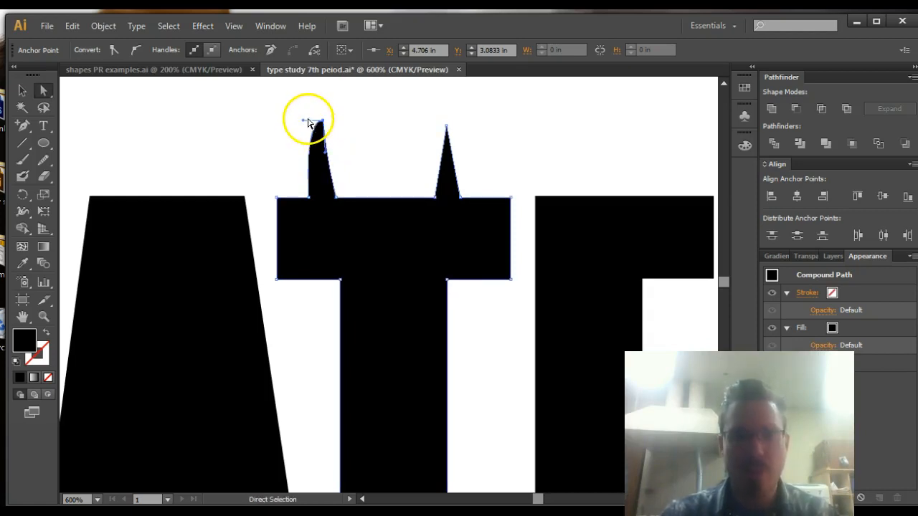
{"action": "left_click_drag", "start_coordinate": [303, 126], "coordinate": [316, 141]}
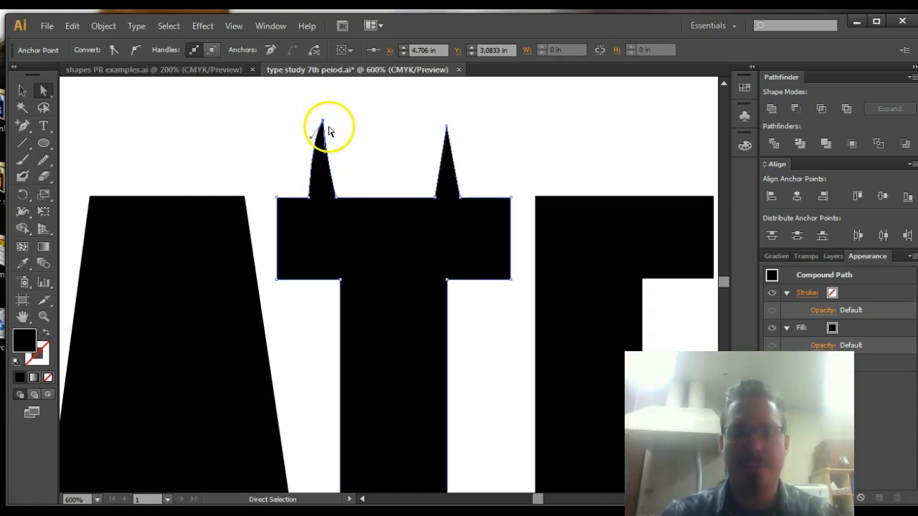
Convert the tip of the T's right spike to smooth and adjust its handles into a horn mirroring the left one.
{"action": "left_click_drag", "start_coordinate": [446, 126], "coordinate": [447, 127]}
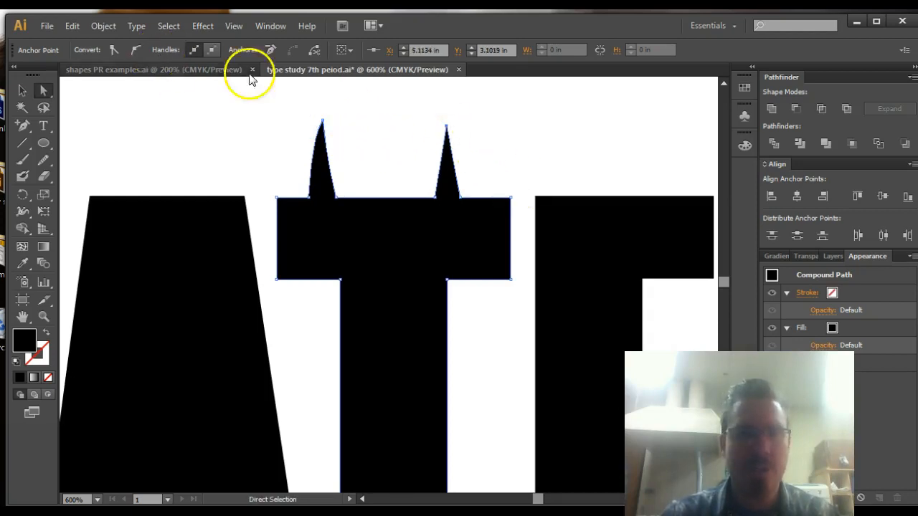
{"action": "left_click", "coordinate": [136, 49]}
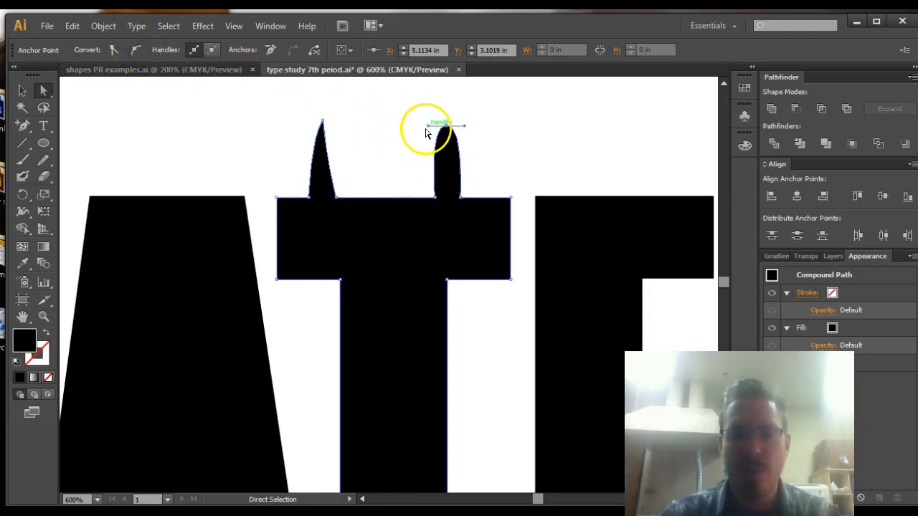
{"action": "left_click_drag", "start_coordinate": [428, 127], "coordinate": [460, 144]}
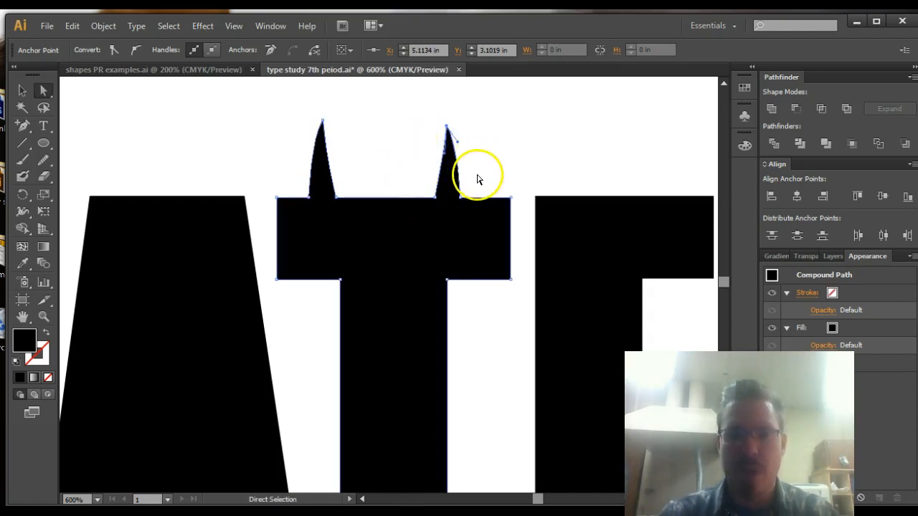
Add seven anchor points spread along the top edge of the E.
{"action": "left_click_drag", "start_coordinate": [498, 191], "coordinate": [328, 96]}
{"action": "left_click_drag", "start_coordinate": [420, 219], "coordinate": [363, 283]}
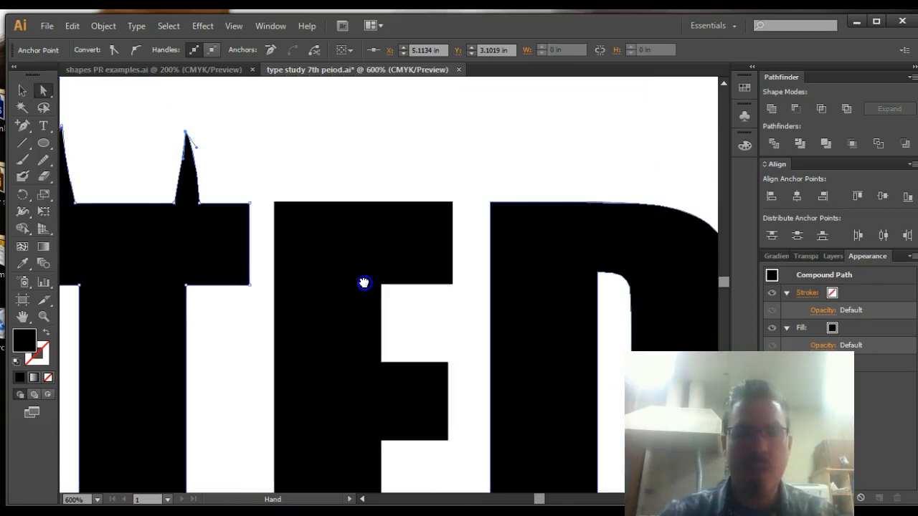
{"action": "left_click", "coordinate": [21, 127]}
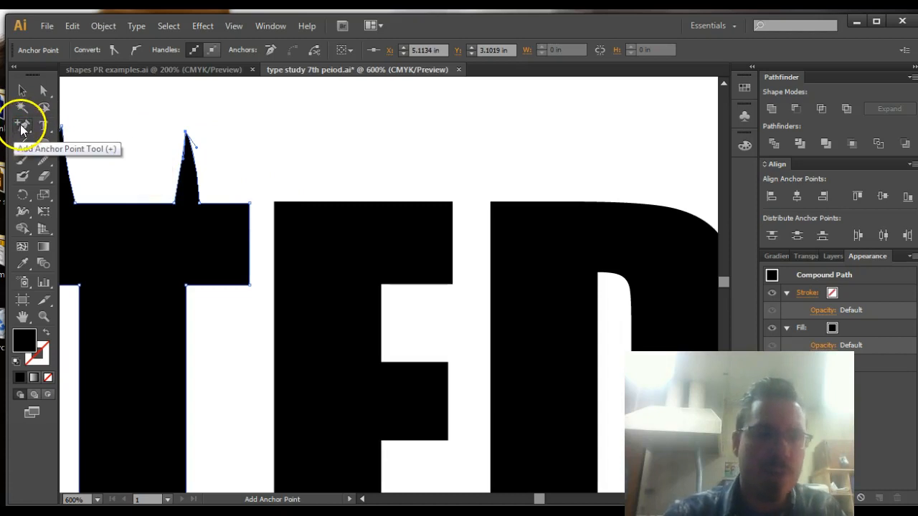
{"action": "left_click", "coordinate": [305, 203]}
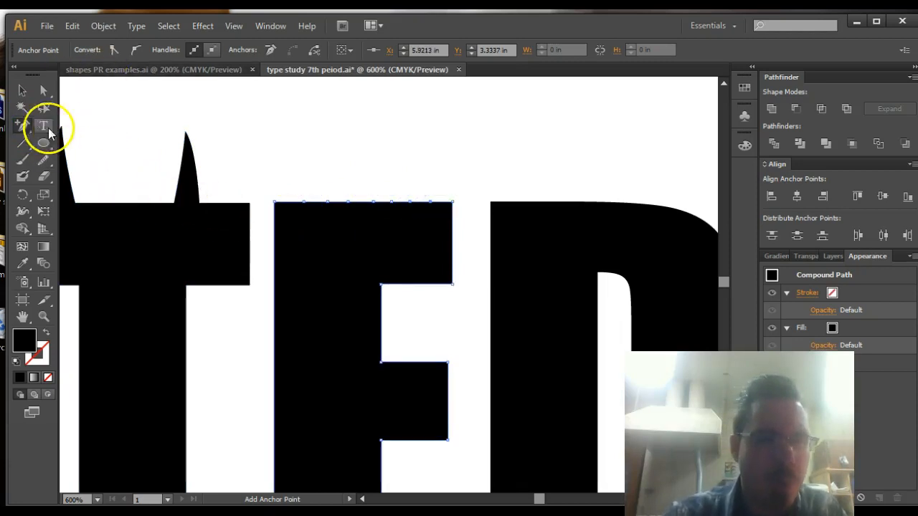
Raise the first, fourth and seventh added anchor points on the E's top edge to form three low peaks.
{"action": "left_click", "coordinate": [43, 92]}
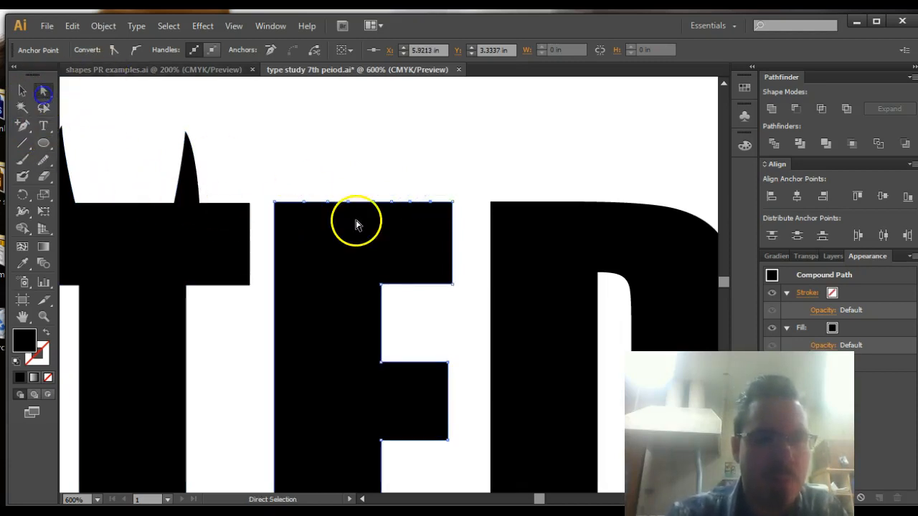
{"action": "left_click", "coordinate": [304, 204]}
{"action": "left_click_drag", "start_coordinate": [304, 205], "coordinate": [303, 195]}
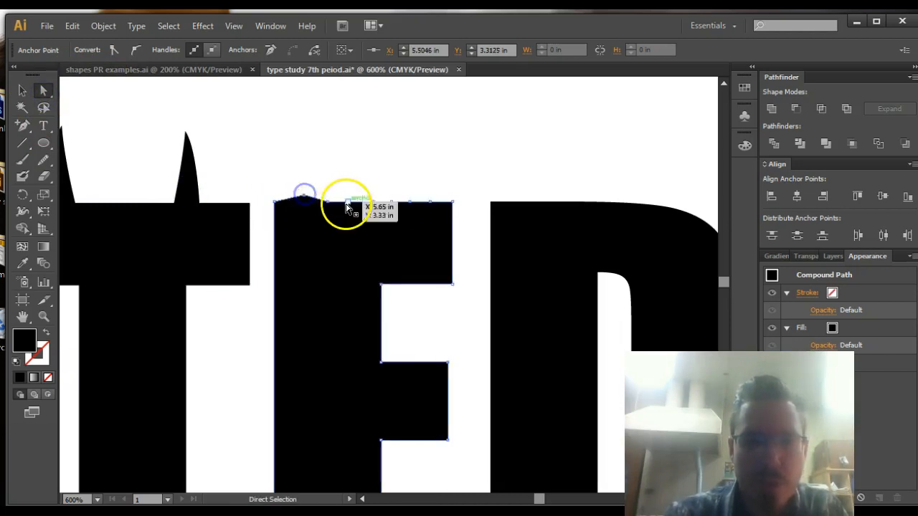
{"action": "left_click_drag", "start_coordinate": [375, 204], "coordinate": [373, 188]}
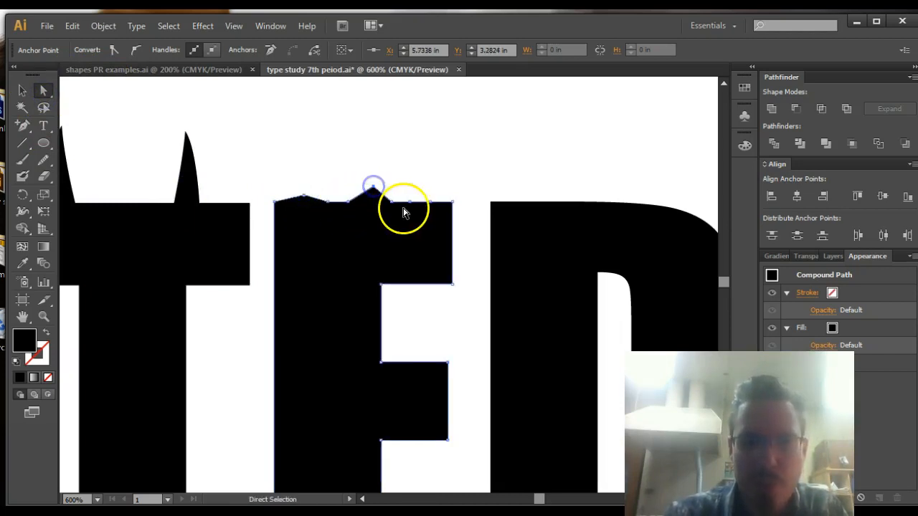
{"action": "left_click_drag", "start_coordinate": [429, 204], "coordinate": [430, 188]}
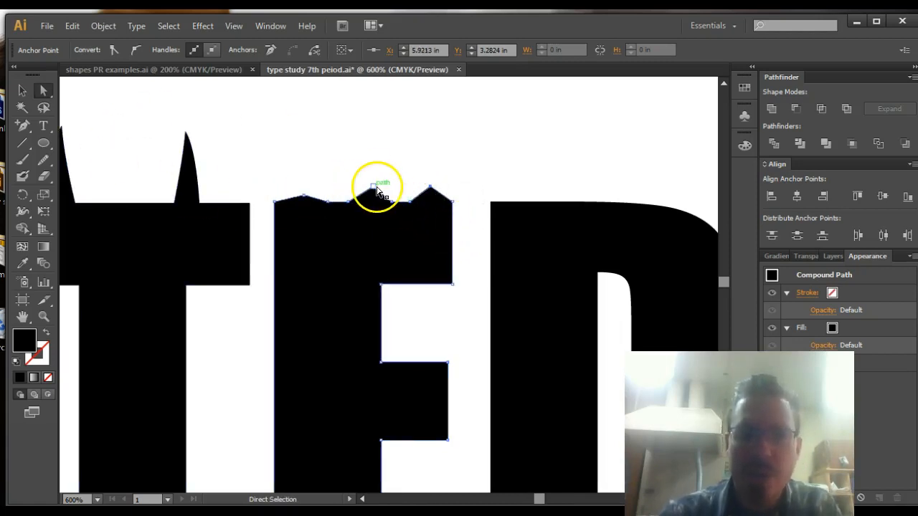
Convert the three peaks on the E's top edge to smooth points and move them to similar heights as rounded bumps.
{"action": "left_click", "coordinate": [373, 189]}
{"action": "left_click", "coordinate": [136, 49]}
{"action": "left_click_drag", "start_coordinate": [373, 189], "coordinate": [372, 190]}
{"action": "left_click", "coordinate": [431, 187]}
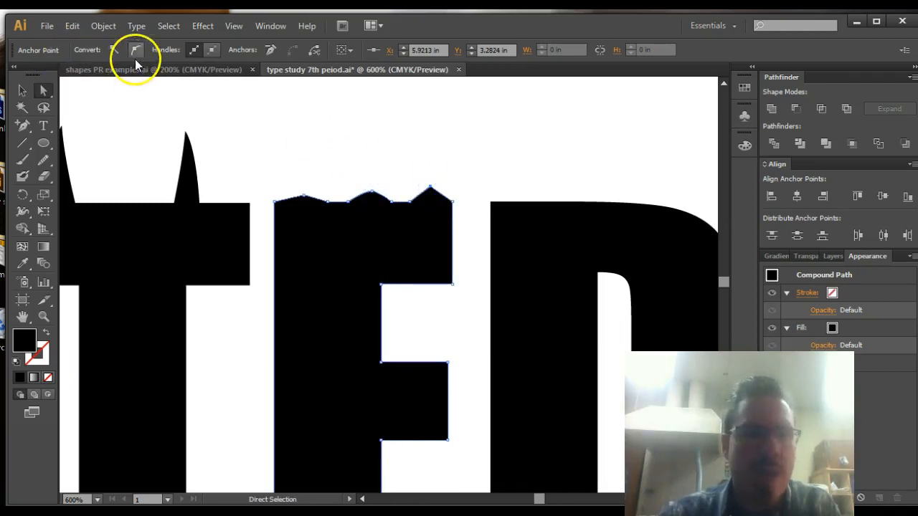
{"action": "left_click", "coordinate": [137, 52]}
{"action": "left_click_drag", "start_coordinate": [430, 189], "coordinate": [433, 192]}
{"action": "left_click", "coordinate": [307, 197]}
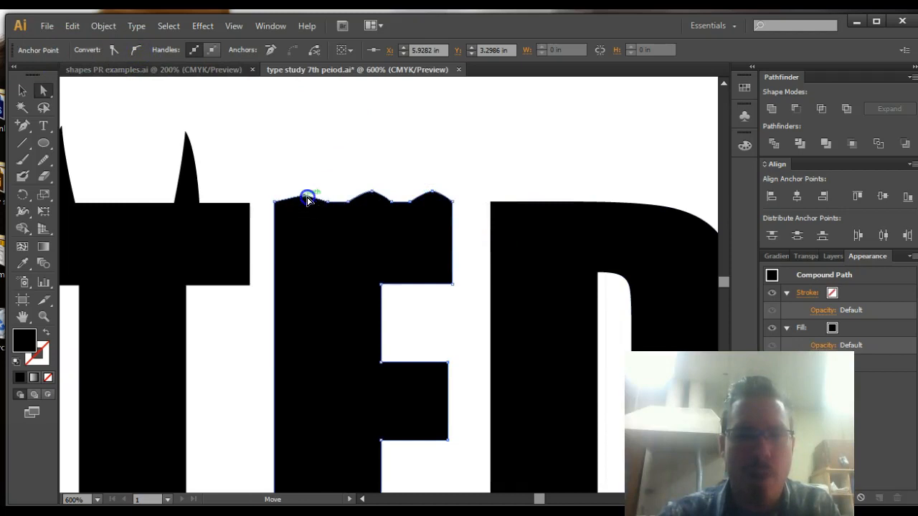
{"action": "left_click", "coordinate": [139, 53]}
{"action": "left_click_drag", "start_coordinate": [302, 195], "coordinate": [301, 190]}
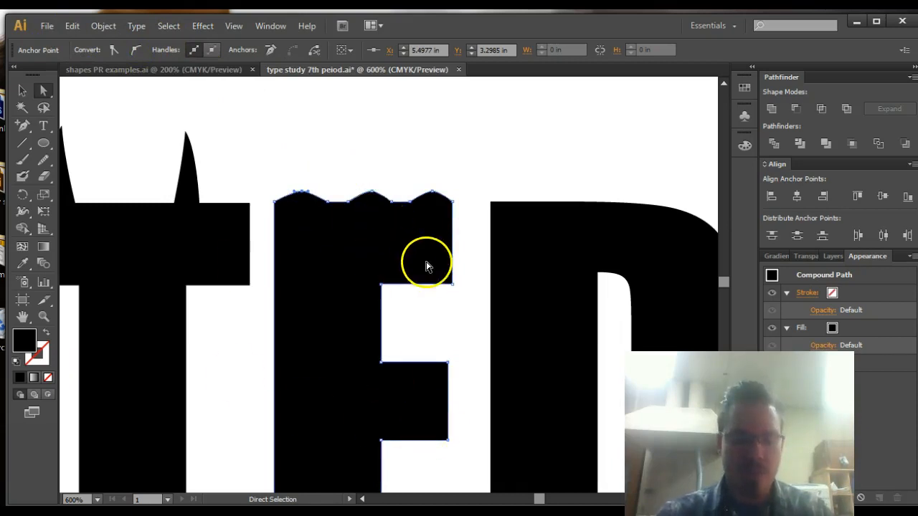
Draw three circles of different sizes across the upper part of the D, the smallest between the two larger ones.
{"action": "left_click_drag", "start_coordinate": [424, 266], "coordinate": [173, 125]}
{"action": "left_click_drag", "start_coordinate": [302, 160], "coordinate": [294, 237]}
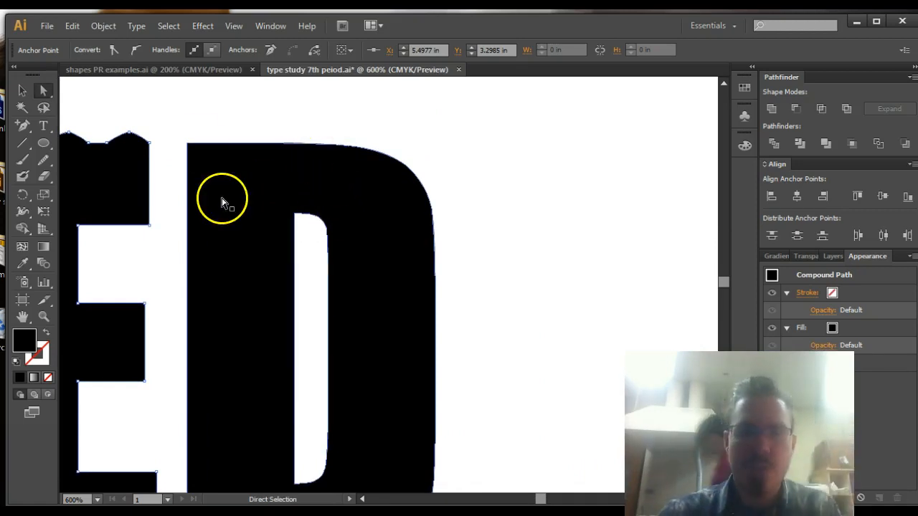
{"action": "left_click", "coordinate": [43, 141]}
{"action": "left_click_drag", "start_coordinate": [43, 141], "coordinate": [89, 178]}
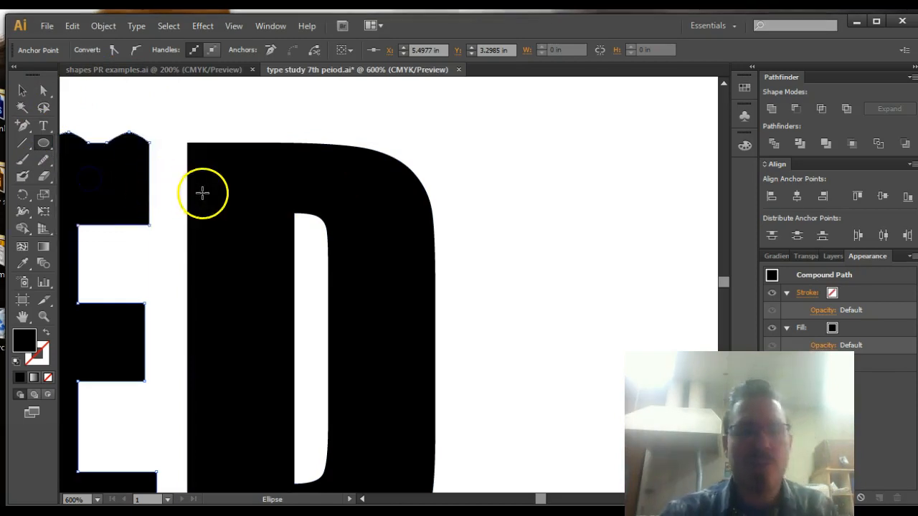
{"action": "left_click_drag", "start_coordinate": [216, 184], "coordinate": [227, 194]}
{"action": "left_click_drag", "start_coordinate": [351, 205], "coordinate": [378, 238]}
{"action": "left_click_drag", "start_coordinate": [307, 178], "coordinate": [327, 200]}
{"action": "left_click", "coordinate": [107, 312]}
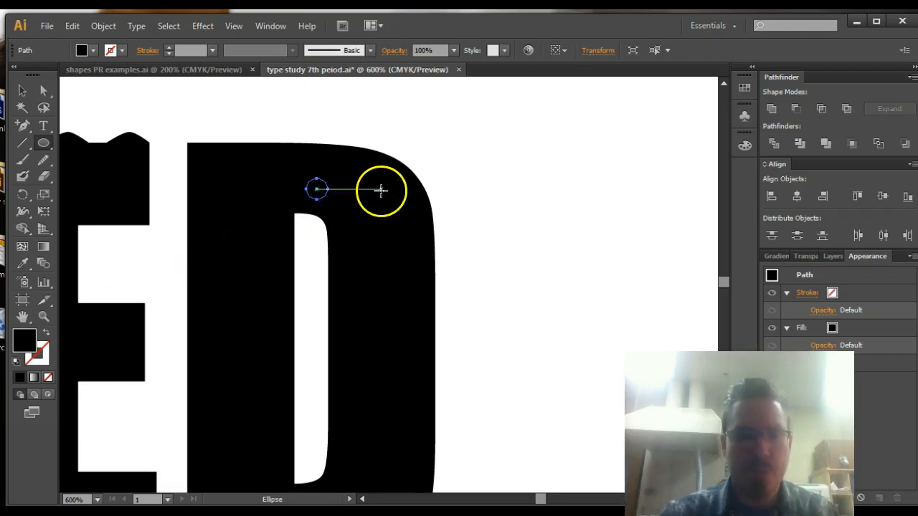
Select the D with its three circles and cut the circles out as holes with the Shape Builder tool.
{"action": "left_click_drag", "start_coordinate": [27, 80], "coordinate": [27, 83]}
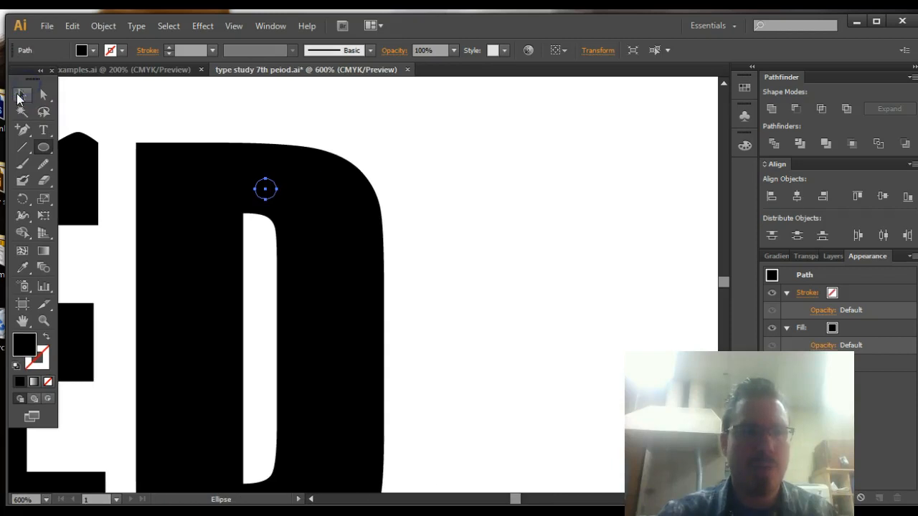
{"action": "left_click", "coordinate": [19, 98]}
{"action": "left_click_drag", "start_coordinate": [142, 111], "coordinate": [403, 322]}
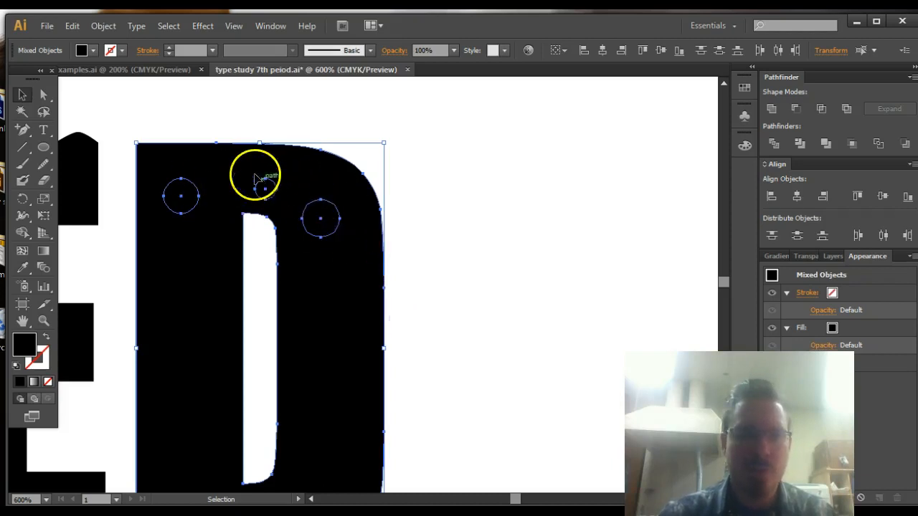
{"action": "left_click", "coordinate": [21, 234]}
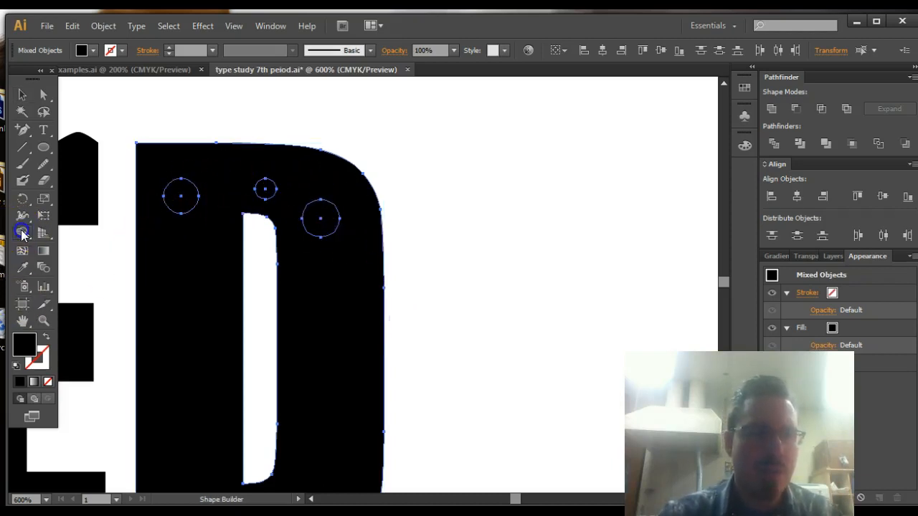
{"action": "left_click", "coordinate": [185, 204], "text": "alt"}
{"action": "left_click", "coordinate": [265, 192], "text": "alt"}
{"action": "left_click", "coordinate": [313, 225], "text": "alt"}
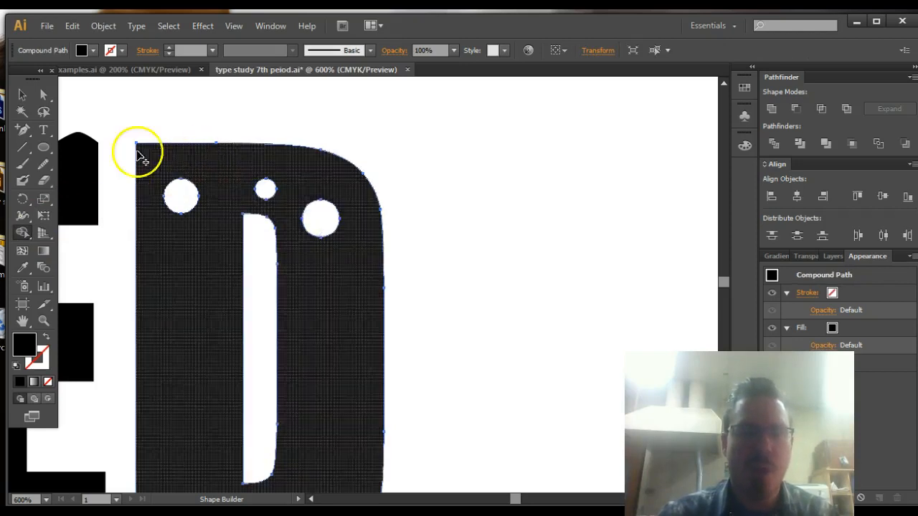
{"action": "left_click", "coordinate": [24, 95]}
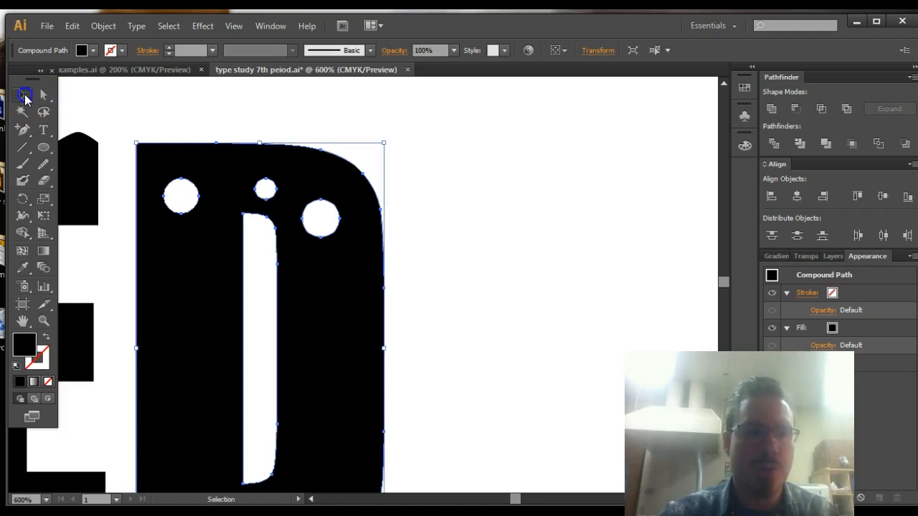
{"action": "left_click", "coordinate": [274, 109]}
{"action": "left_click", "coordinate": [249, 151]}
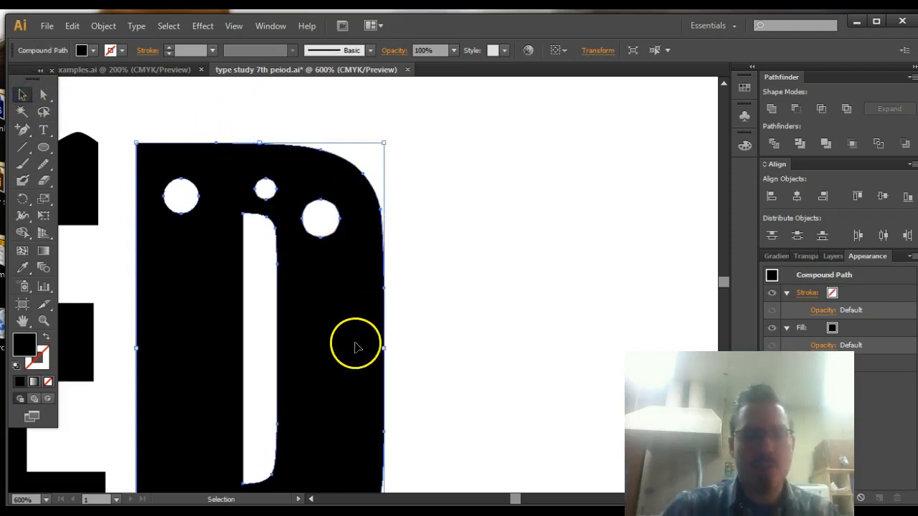
Select the E and cut across its stem between the middle and bottom arms with the Knife tool, following a gently curved line.
{"action": "left_click_drag", "start_coordinate": [375, 337], "coordinate": [387, 262]}
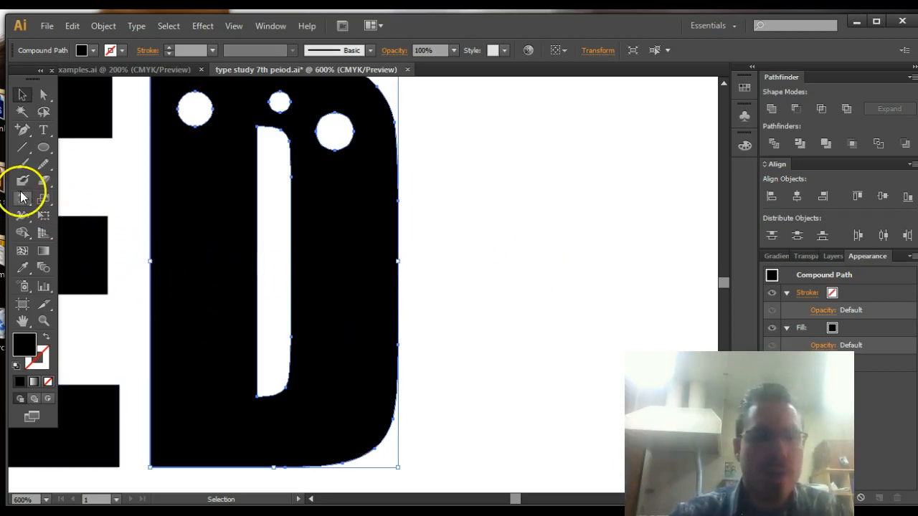
{"action": "left_click", "coordinate": [46, 164]}
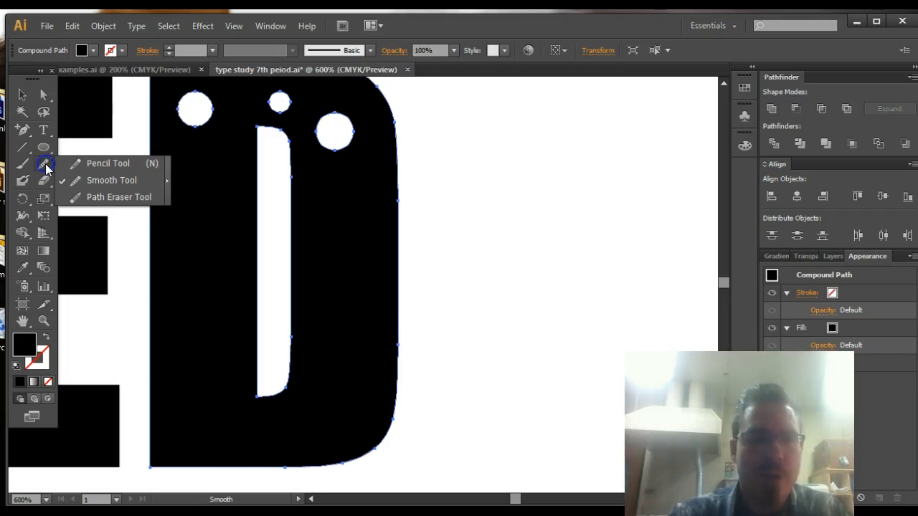
{"action": "left_click", "coordinate": [43, 180]}
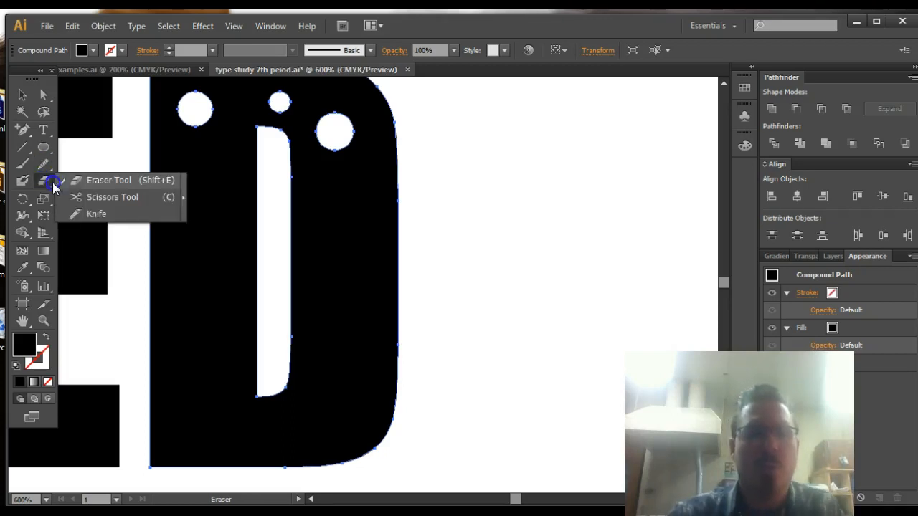
{"action": "left_click", "coordinate": [96, 213]}
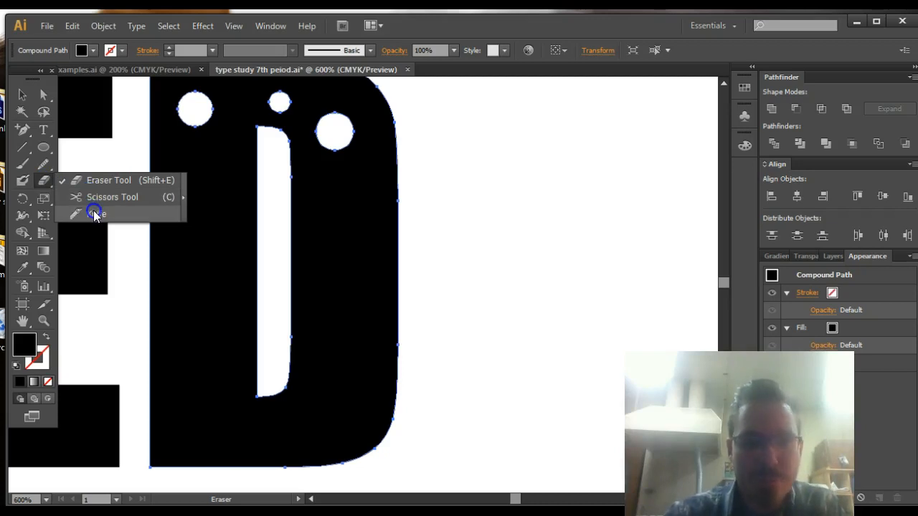
{"action": "left_click", "coordinate": [45, 177]}
{"action": "left_click", "coordinate": [79, 213]}
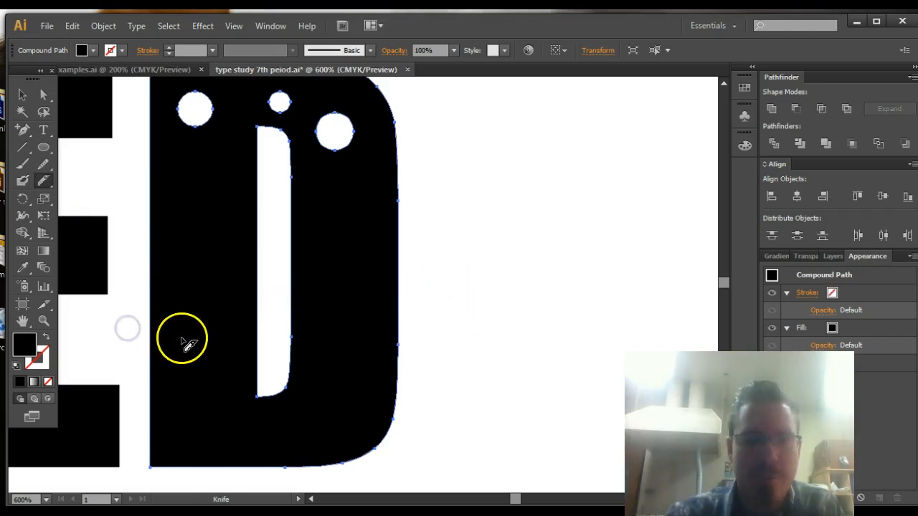
{"action": "left_click", "coordinate": [22, 95]}
{"action": "left_click_drag", "start_coordinate": [390, 391], "coordinate": [353, 397]}
{"action": "left_click_drag", "start_coordinate": [340, 327], "coordinate": [347, 278]}
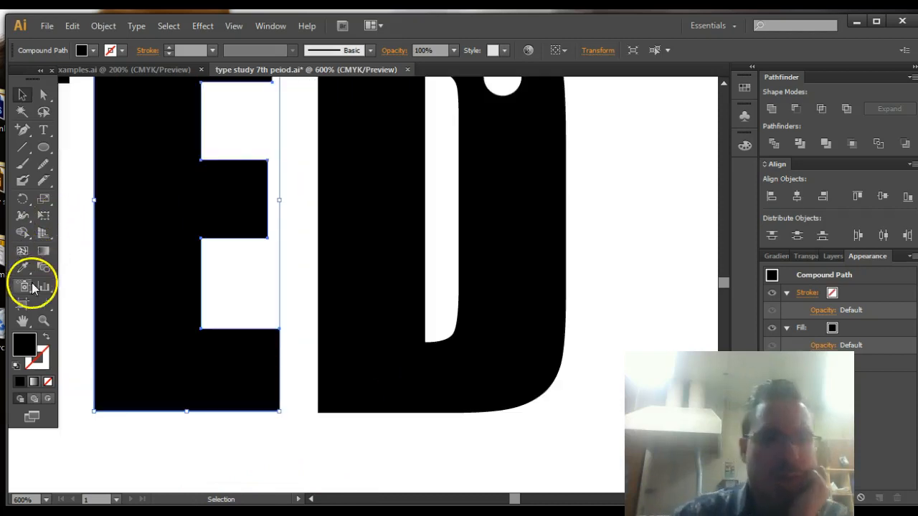
{"action": "left_click", "coordinate": [46, 183]}
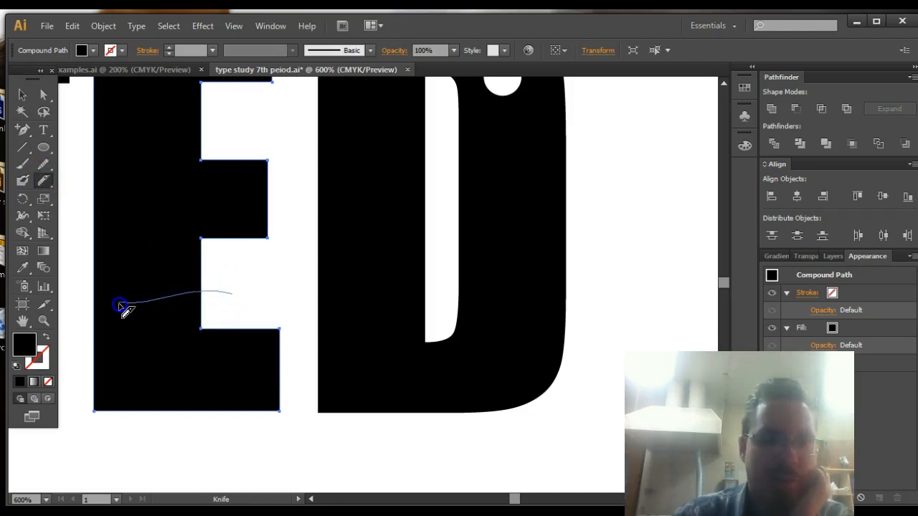
{"action": "left_click_drag", "start_coordinate": [72, 313], "coordinate": [72, 313]}
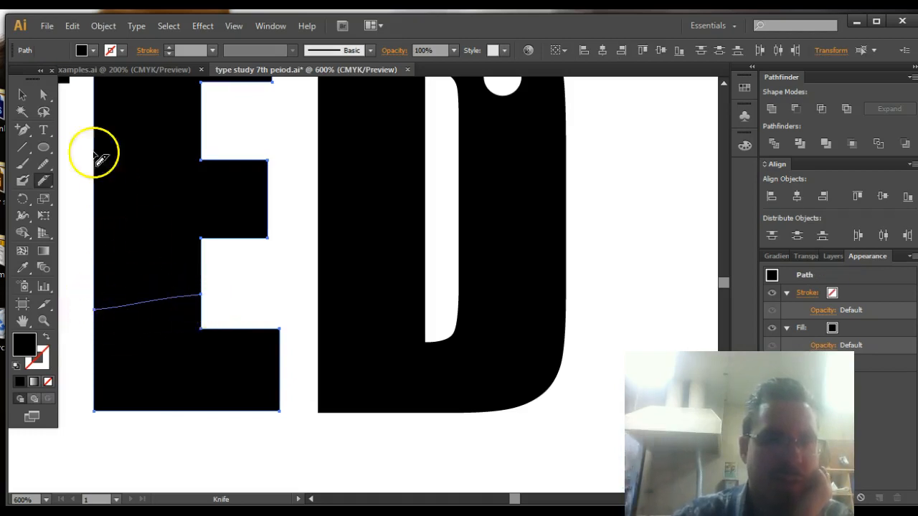
Select the E's cut-off lower piece and move it slightly down to leave a narrow curved gap.
{"action": "left_click", "coordinate": [21, 94]}
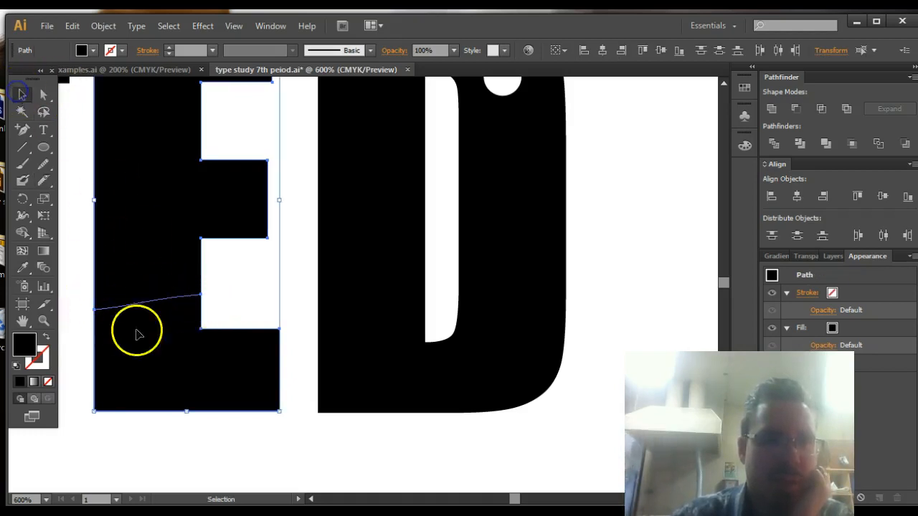
{"action": "left_click", "coordinate": [147, 455]}
{"action": "left_click_drag", "start_coordinate": [133, 377], "coordinate": [153, 380]}
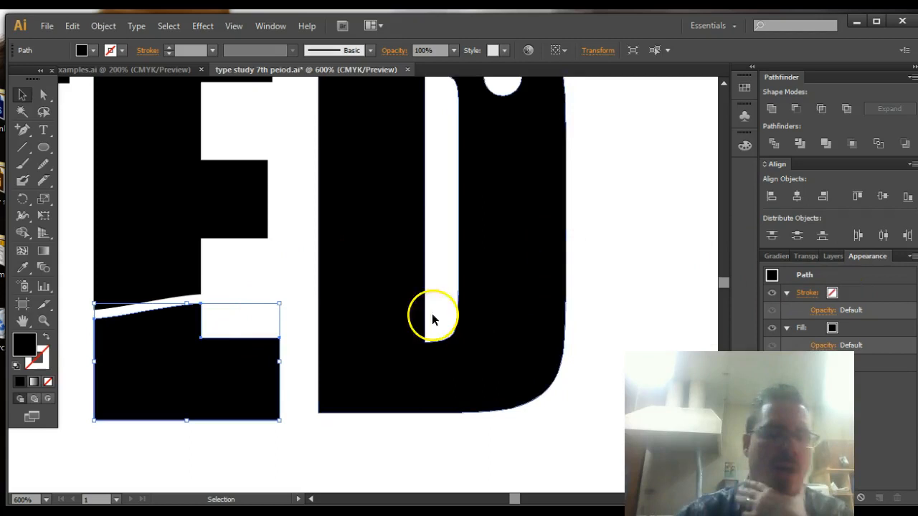
Select the D and erase a straight diagonal band across its lower part, sloping from the stem down to the rounded corner.
{"action": "mouse_move", "coordinate": [45, 178]}
{"action": "left_mouse_down"}
{"action": "mouse_move", "coordinate": [94, 182]}
{"action": "mouse_move", "coordinate": [86, 176]}
{"action": "left_mouse_up"}
{"action": "mouse_move", "coordinate": [317, 290]}
{"action": "left_mouse_down"}
{"action": "mouse_move", "coordinate": [413, 311]}
{"action": "mouse_move", "coordinate": [569, 381]}
{"action": "mouse_move", "coordinate": [607, 409]}
{"action": "left_mouse_up"}
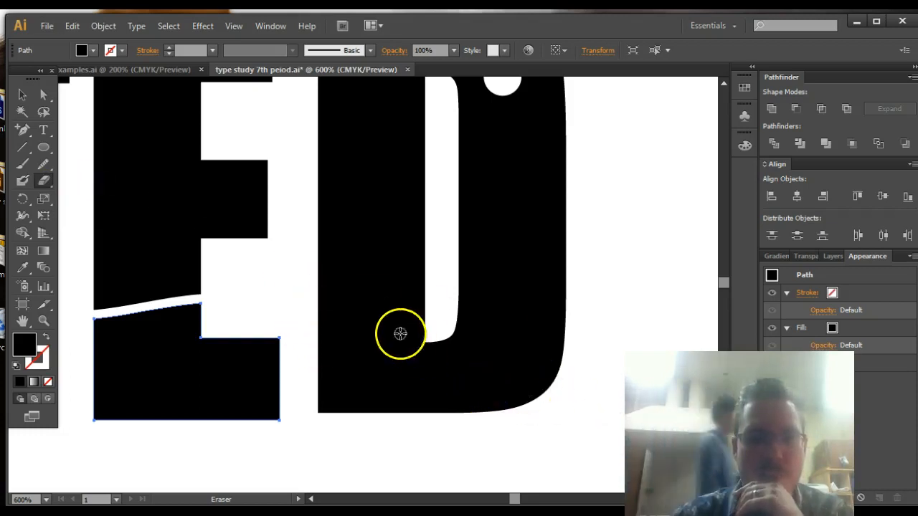
{"action": "left_click", "coordinate": [23, 94]}
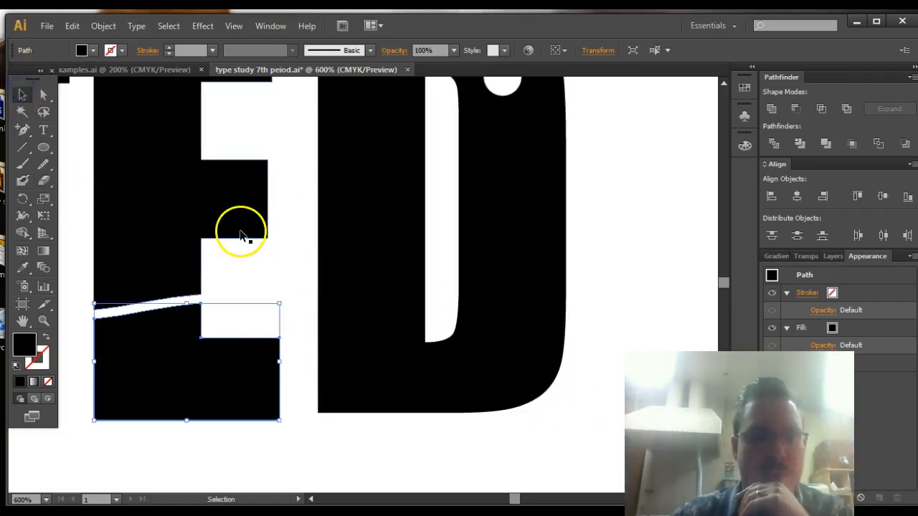
{"action": "left_click", "coordinate": [354, 291]}
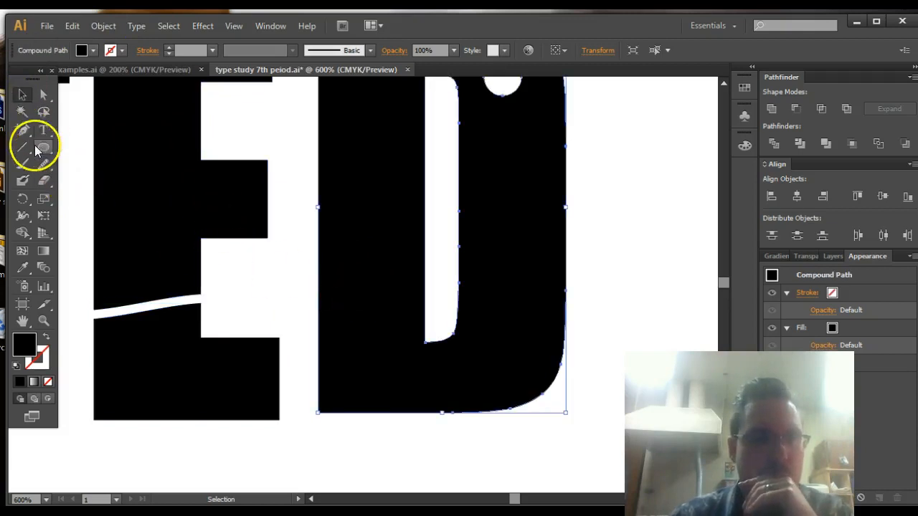
{"action": "left_click", "coordinate": [40, 185]}
{"action": "left_click_drag", "start_coordinate": [301, 301], "coordinate": [542, 405]}
{"action": "left_click", "coordinate": [22, 93]}
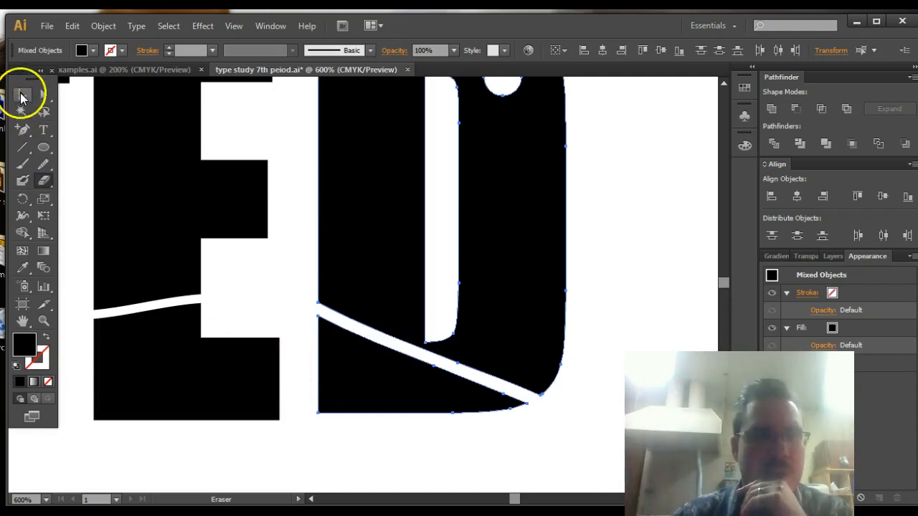
Move the whole split D slightly down and towards the E, and deselect it.
{"action": "left_click_drag", "start_coordinate": [386, 392], "coordinate": [379, 423]}
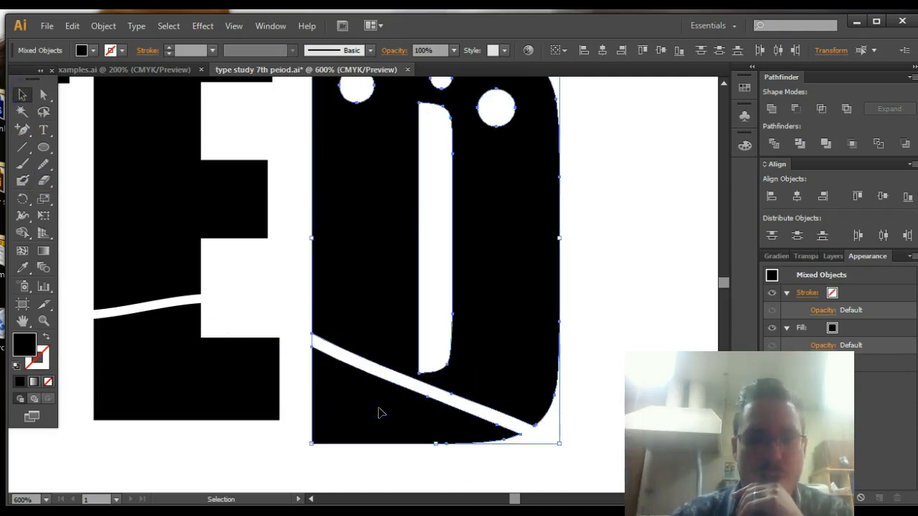
{"action": "right_click", "coordinate": [379, 412]}
{"action": "left_click", "coordinate": [292, 423]}
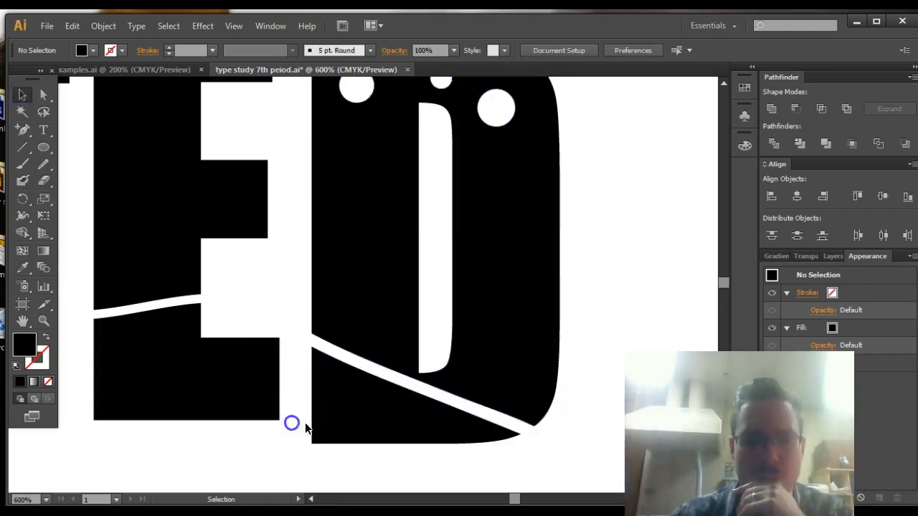
Isolate the D's wedge-shaped lower piece, reposition it, leave isolation, and align it under the D's stem with a slightly wider diagonal gap.
{"action": "double_click", "coordinate": [334, 414]}
{"action": "left_click_drag", "start_coordinate": [357, 416], "coordinate": [334, 441]}
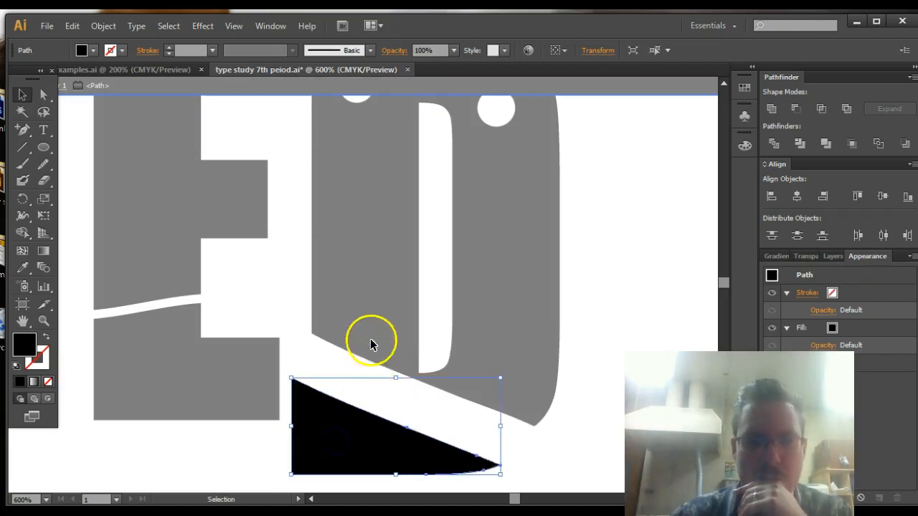
{"action": "left_click", "coordinate": [376, 316]}
{"action": "double_click", "coordinate": [286, 294]}
{"action": "left_click_drag", "start_coordinate": [354, 409], "coordinate": [366, 399]}
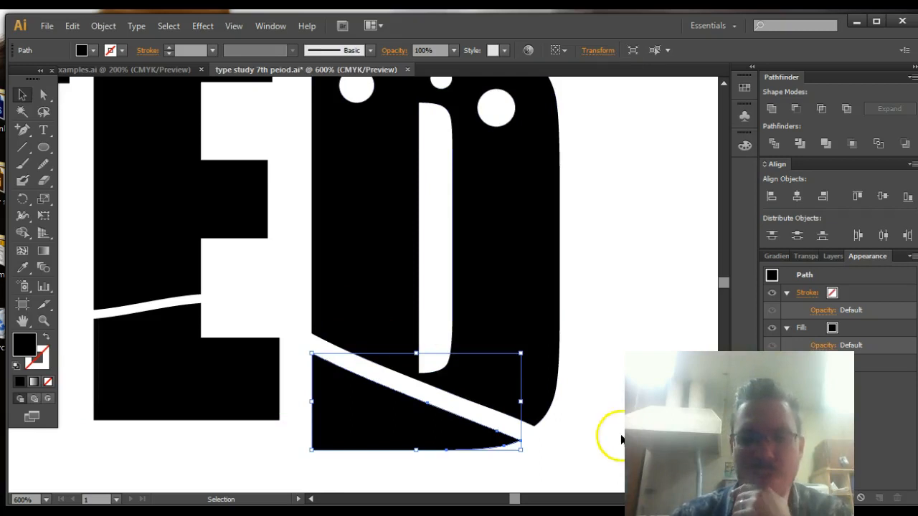